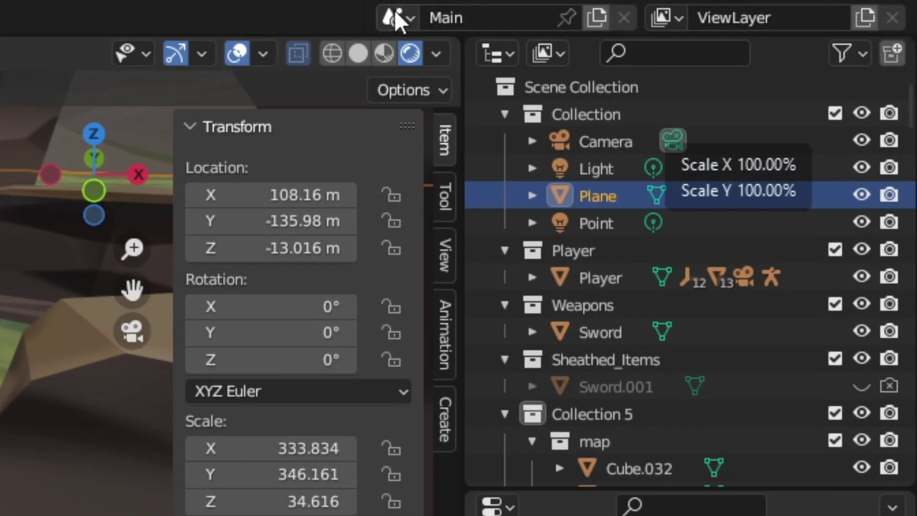
# Create a new scene, Main.001, with Copy Settings, viewed from the top.
pyautogui.click(397, 19)
pyautogui.click(428, 20)
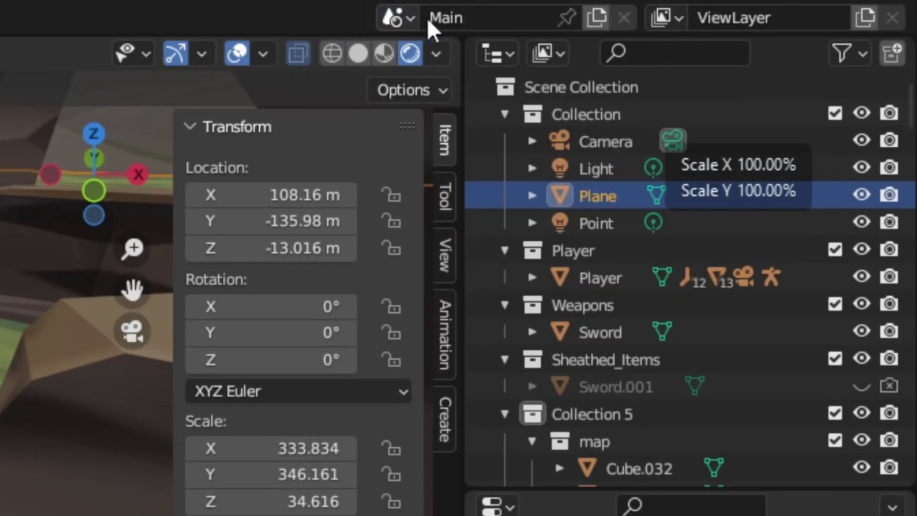
pyautogui.click(594, 20)
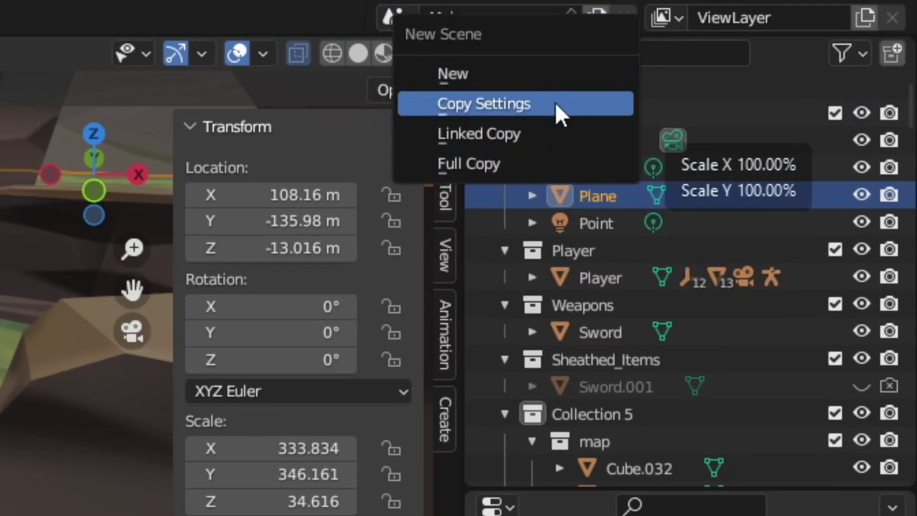
pyautogui.click(565, 105)
pyautogui.press('KP_7')
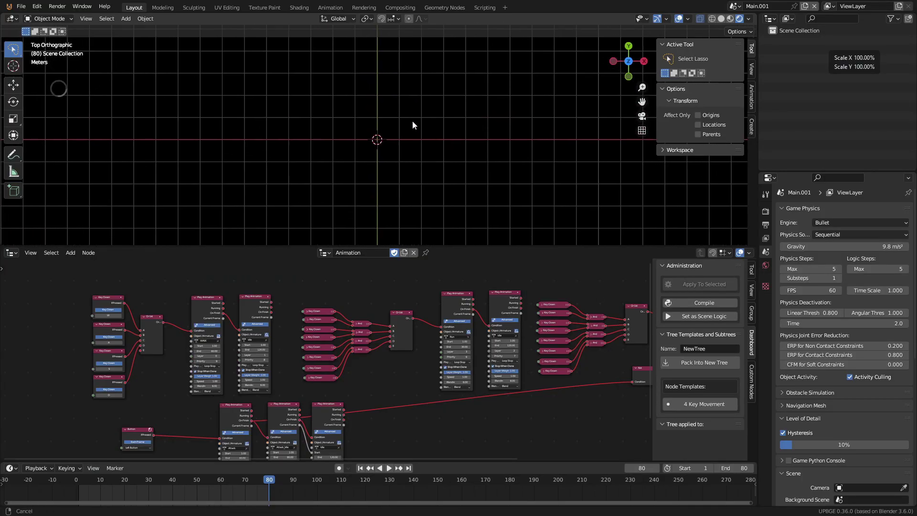
pyautogui.keyDown('shift'); pyautogui.moveTo(413, 124); pyautogui.dragTo(419, 124, button='middle'); pyautogui.keyUp('shift')
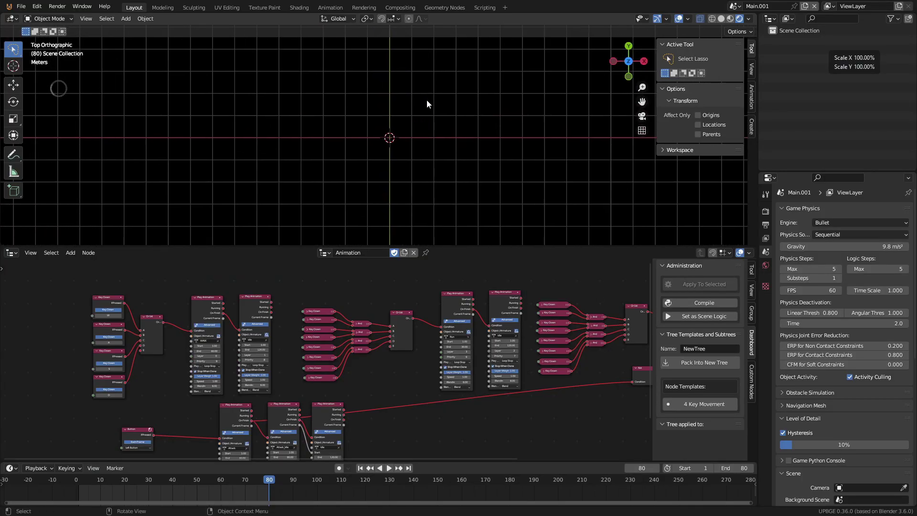
pyautogui.moveTo(438, 246); pyautogui.dragTo(438, 369)
# Add Camera.001, look through it, and move it up along Z.
pyautogui.hotkey('shift', 'a')
pyautogui.click(439, 349)
pyautogui.press('KP_0')
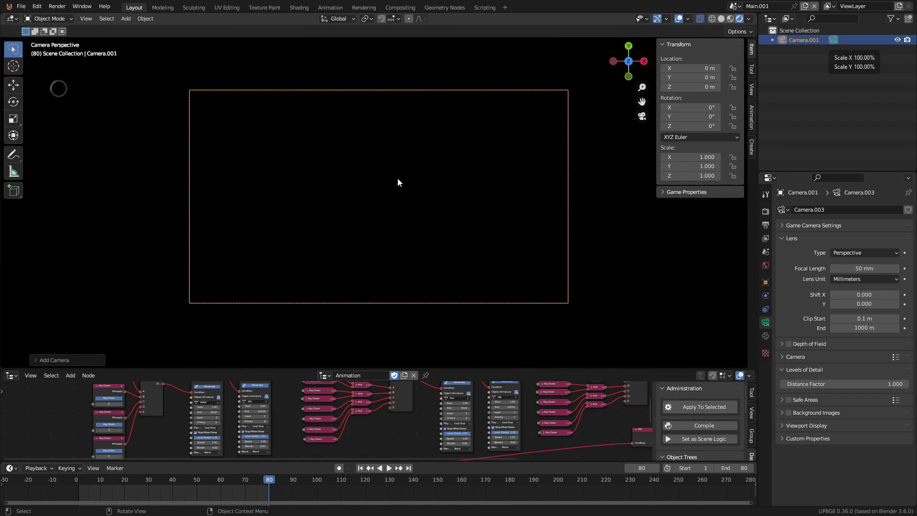
pyautogui.press('g')
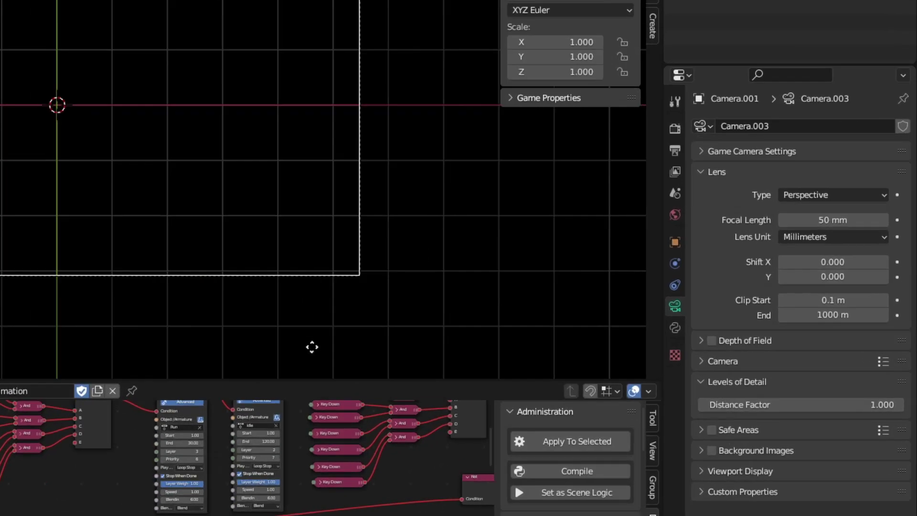
pyautogui.click(312, 348)
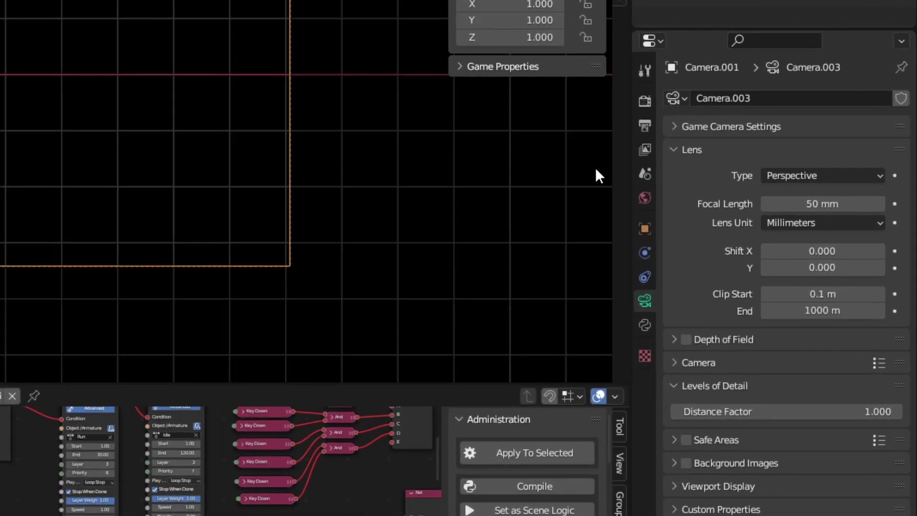
# Make Camera.001's lens Orthographic and begin setting its orthographic scale.
pyautogui.click(806, 176)
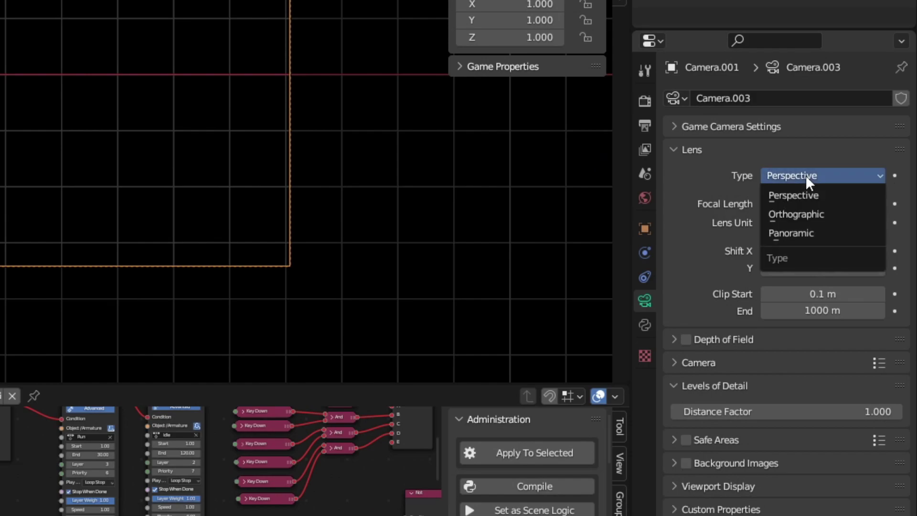
pyautogui.click(842, 214)
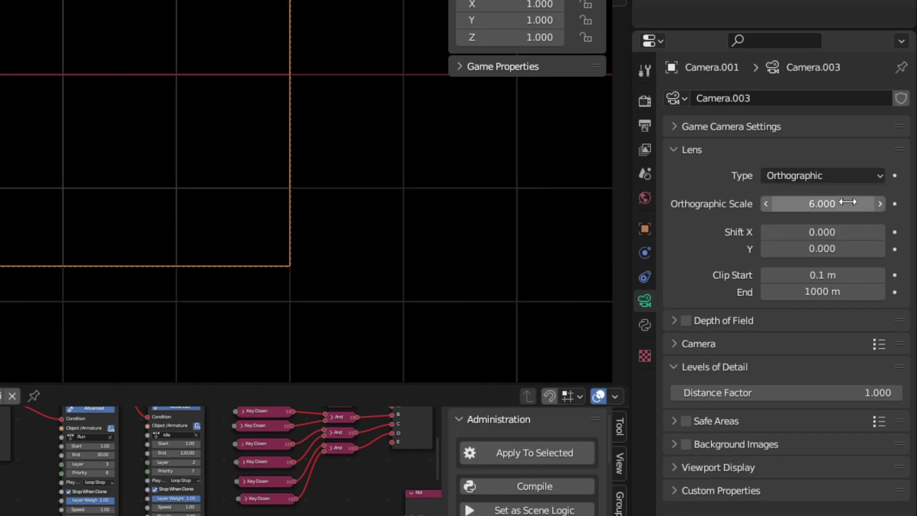
pyautogui.click(850, 202)
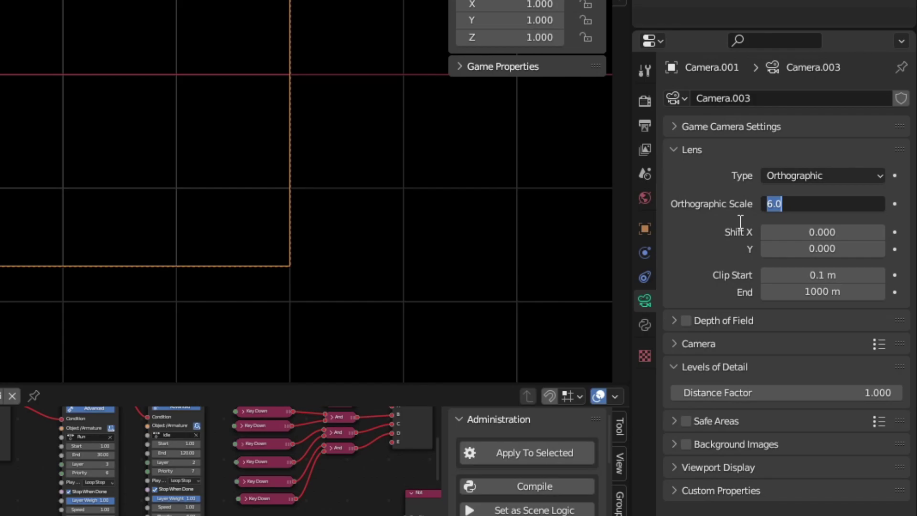
# Set orthographic scale 20, then add a plane scaled to 20.2 × 11.3 m.
pyautogui.press('Return')
pyautogui.hotkey('shift', 'a')
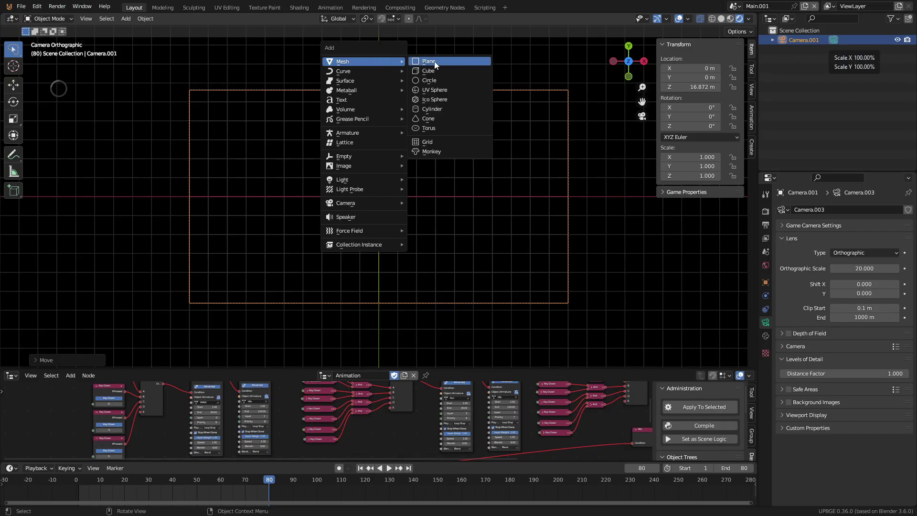
pyautogui.click(431, 61)
pyautogui.press('s')
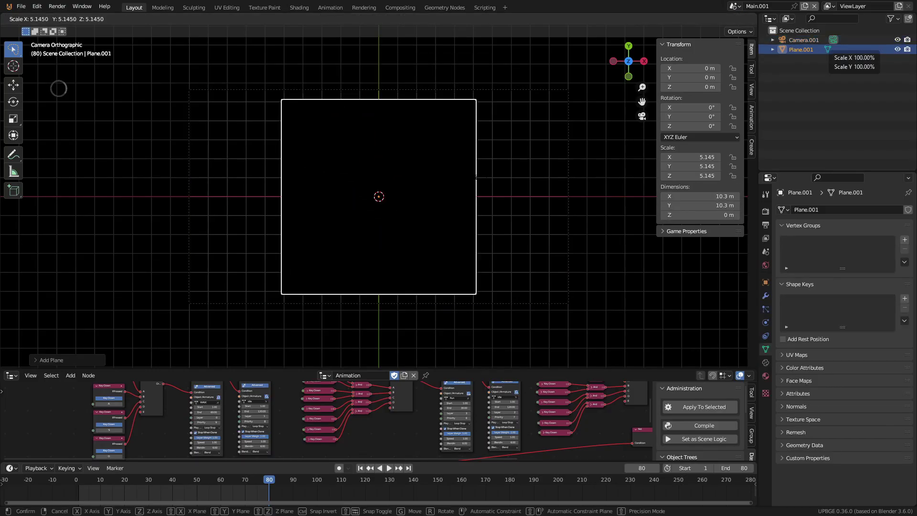
pyautogui.press('x')
pyautogui.click(594, 187)
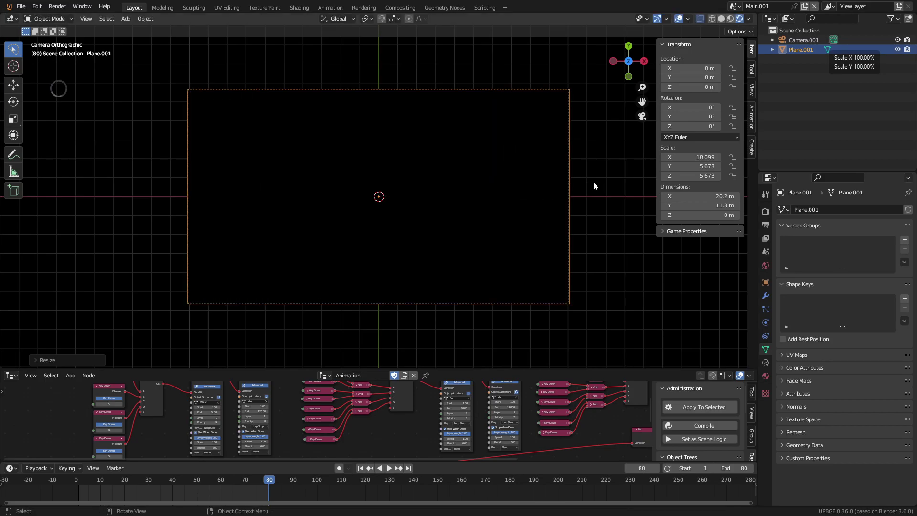
# Set the World background colour to white.
pyautogui.click(766, 265)
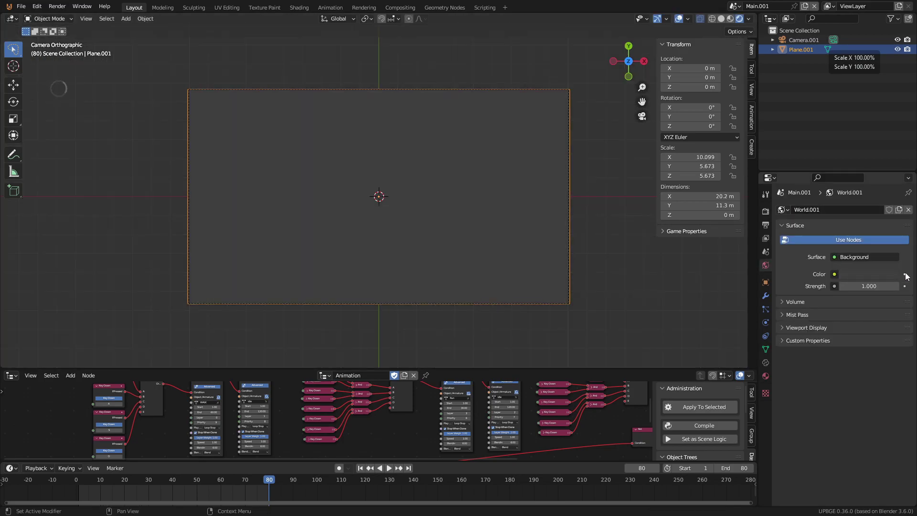
pyautogui.click(856, 274)
pyautogui.moveTo(891, 188); pyautogui.dragTo(888, 140)
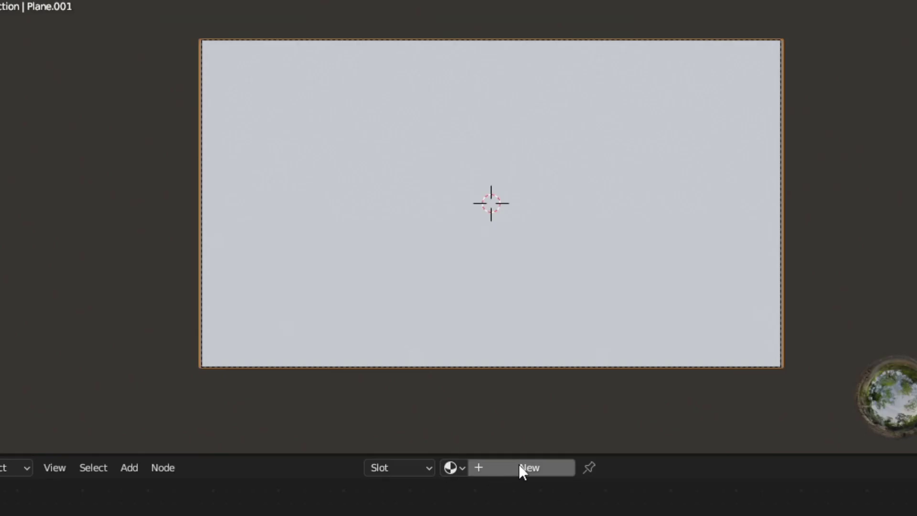
# Give the plane a new material named CutScene.
pyautogui.click(398, 369)
pyautogui.click(393, 370)
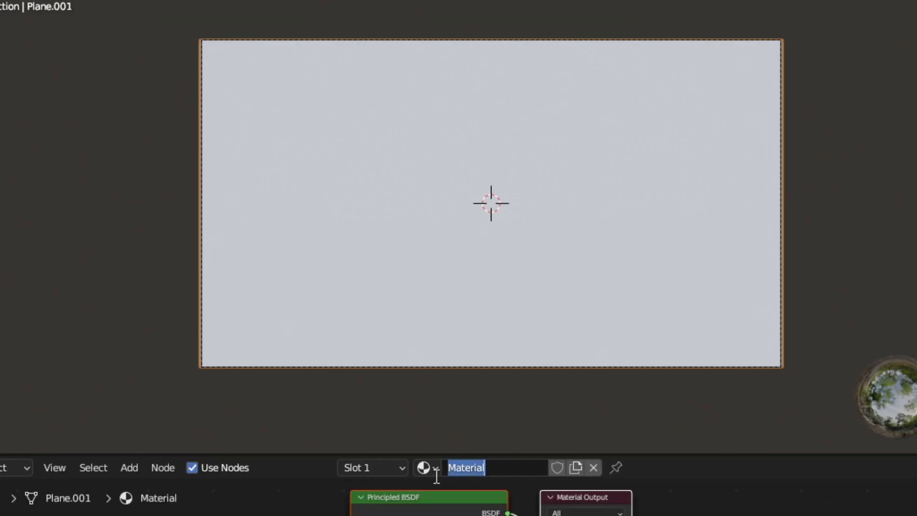
pyautogui.write('CutScene')
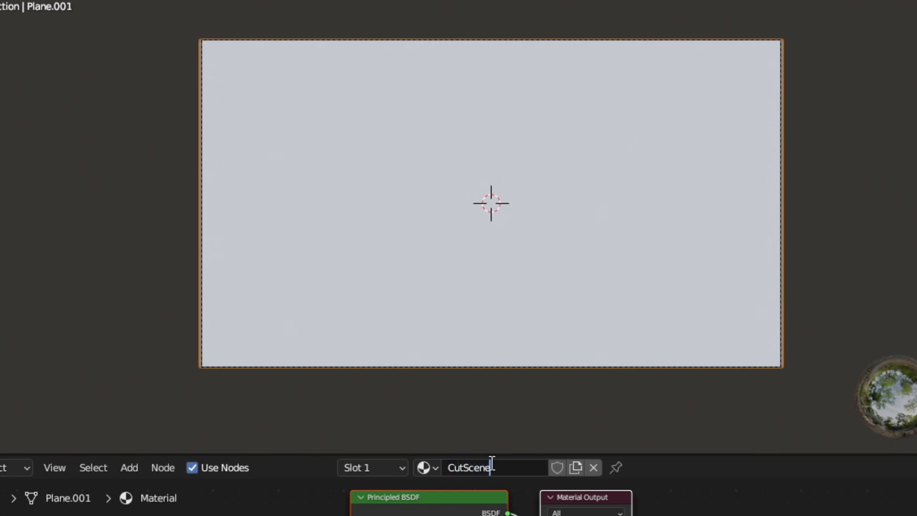
pyautogui.press('Return')
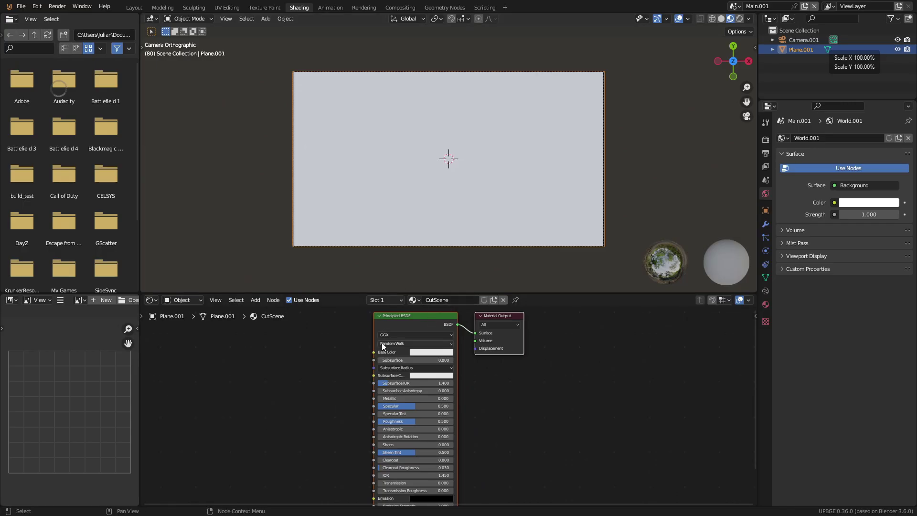
# Add linked Texture Coordinate, Mapping and Image Texture nodes to the Principled BSDF.
pyautogui.moveTo(383, 342); pyautogui.dragTo(457, 359, button='middle')
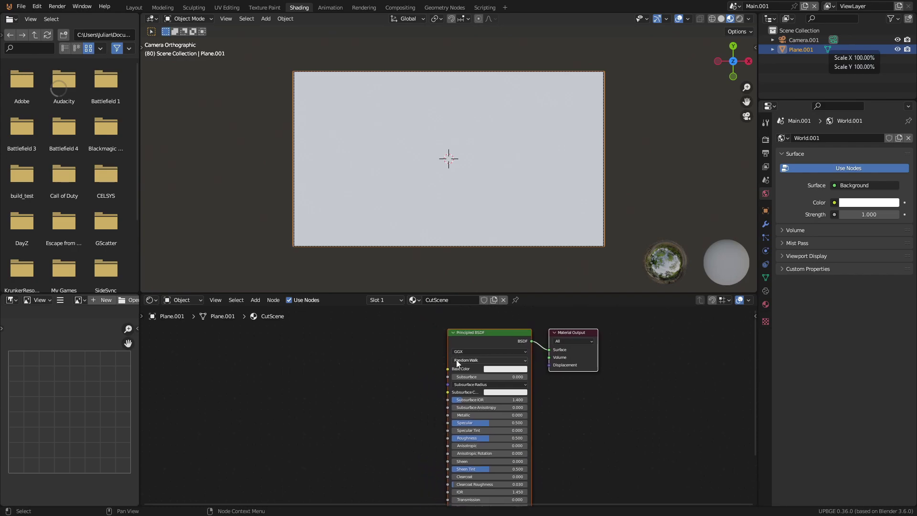
pyautogui.click(479, 335)
pyautogui.hotkey('ctrl', 't')
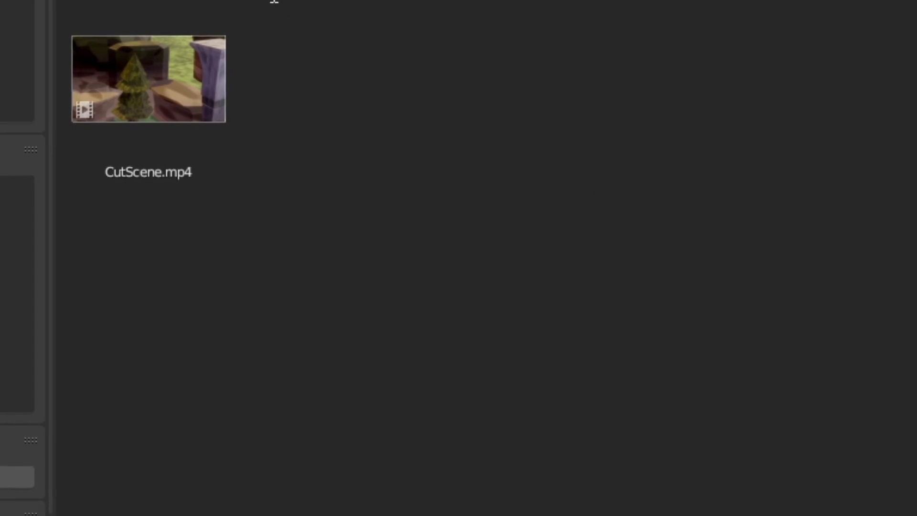
# Load CutScene.mp4 into the Image Texture with 600 frames and Cyclic enabled.
pyautogui.click(158, 99)
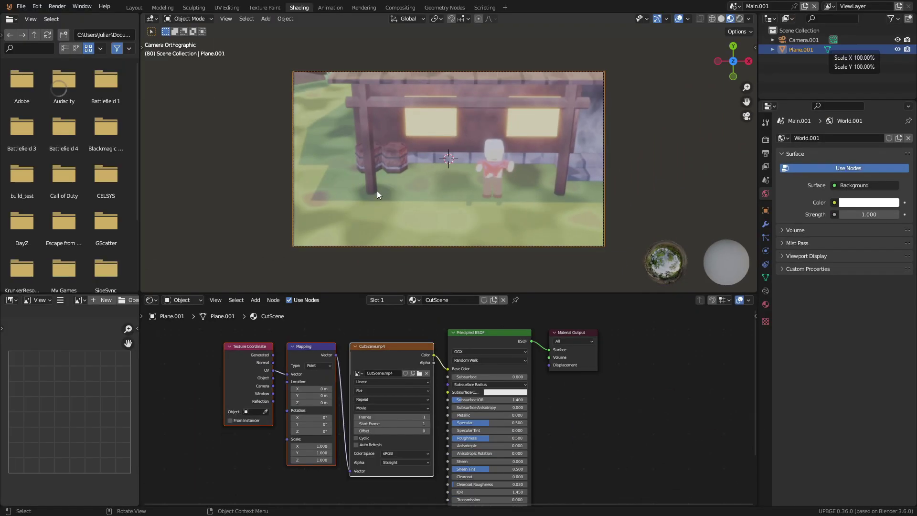
pyautogui.click(405, 418)
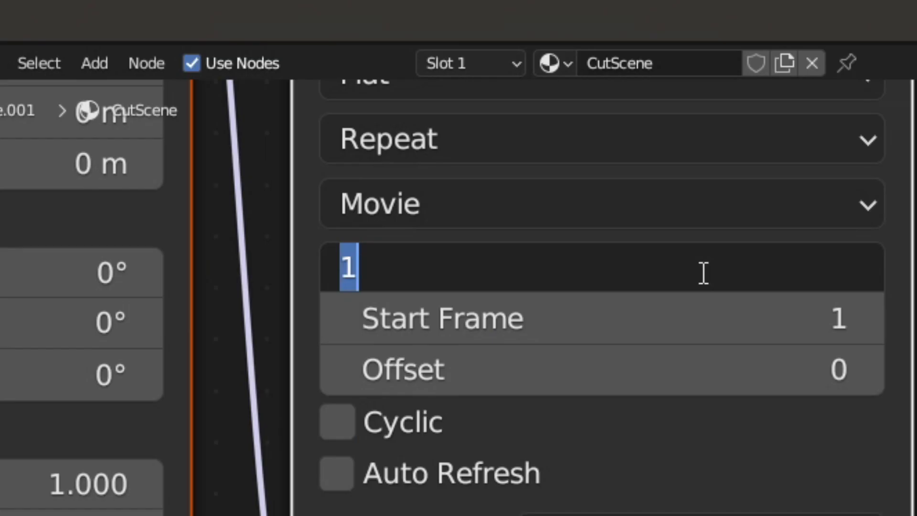
pyautogui.write('600')
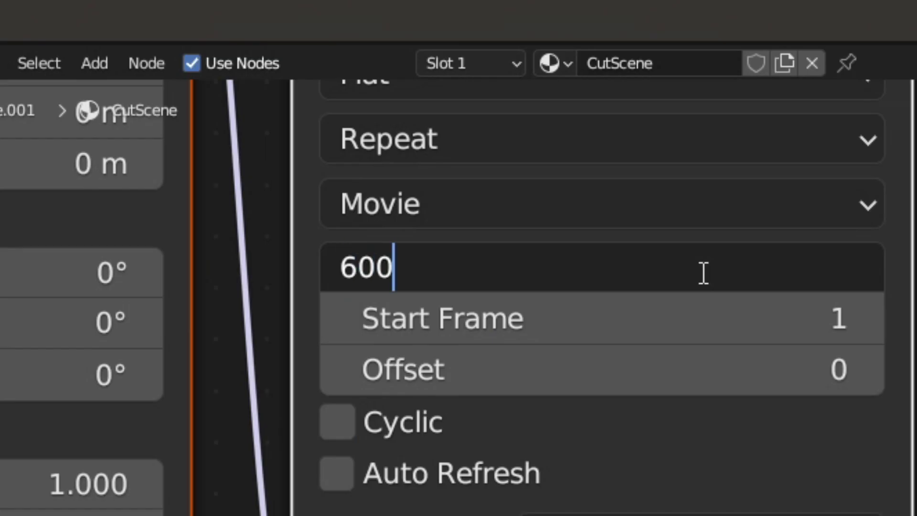
pyautogui.press('Return')
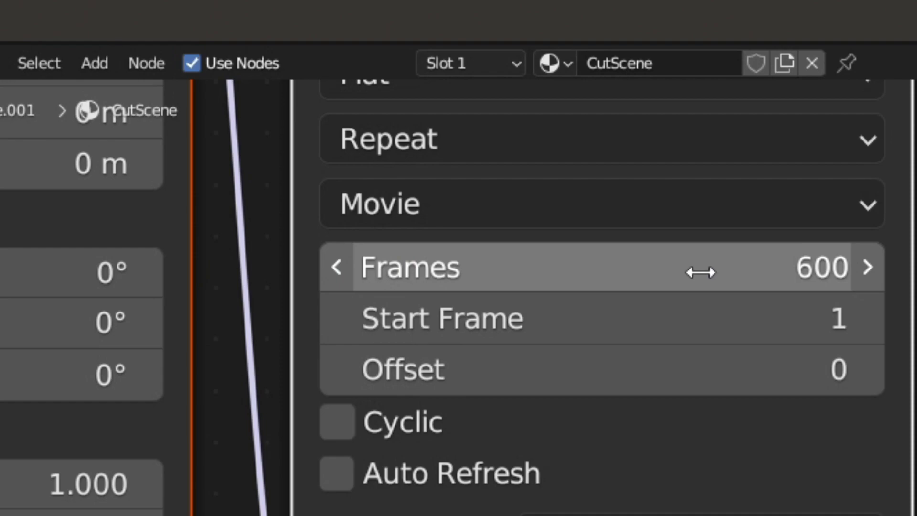
pyautogui.click(353, 427)
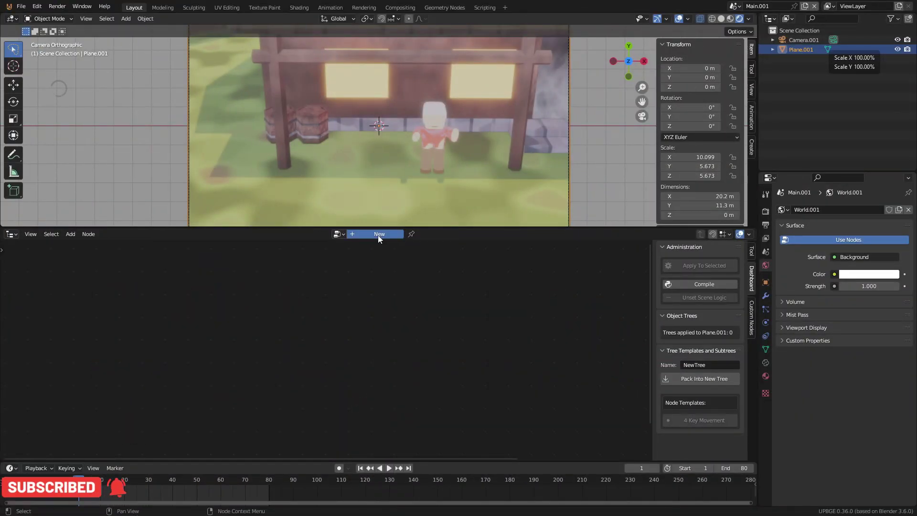
# Create the Cutscene logic tree with On Init linked to a Play Sequence node's Condition.
pyautogui.click(378, 234)
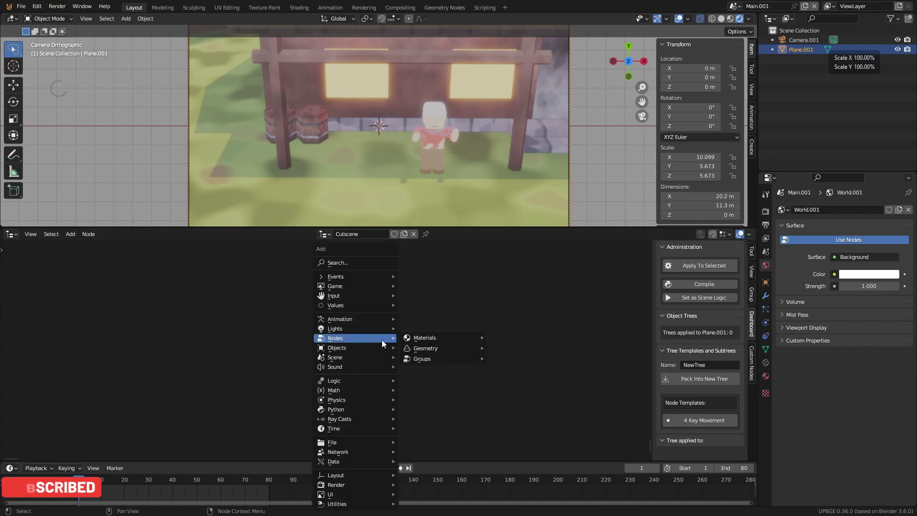
pyautogui.moveTo(449, 339)
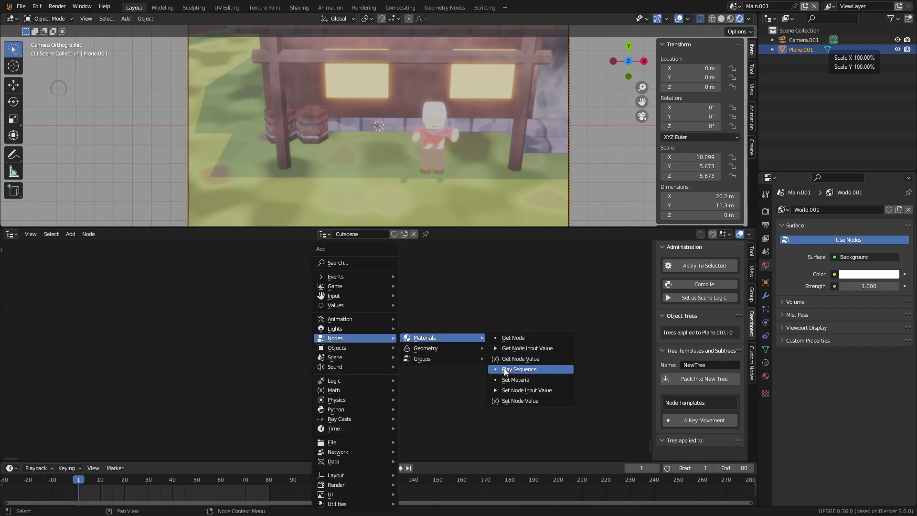
pyautogui.click(559, 369)
pyautogui.click(375, 273)
pyautogui.hotkey('shift', 'a')
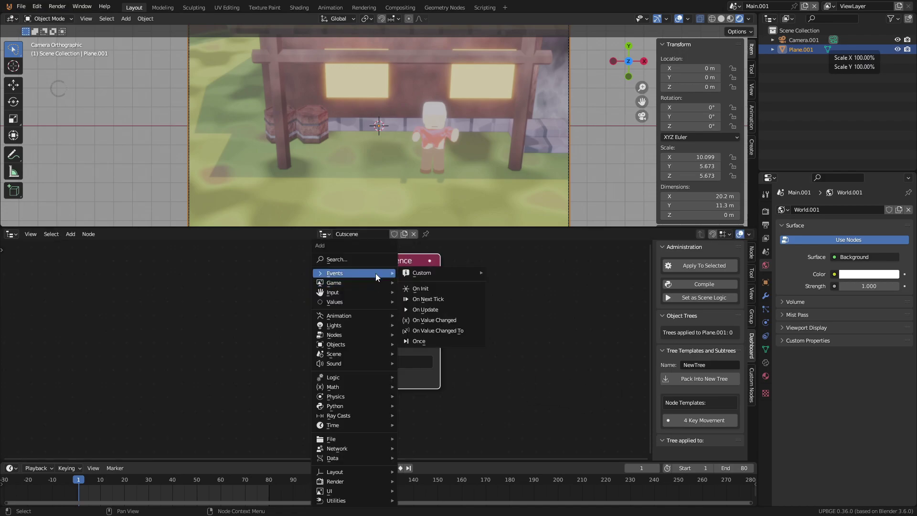
pyautogui.click(433, 288)
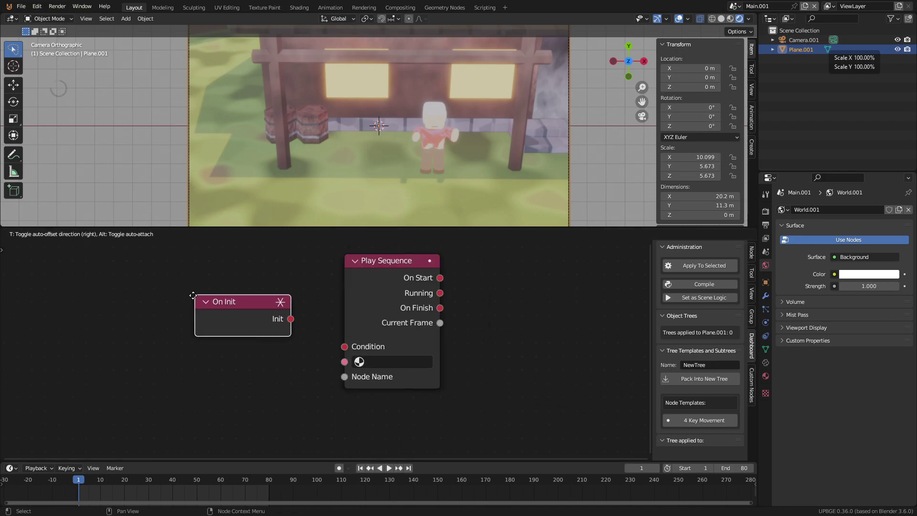
pyautogui.click(177, 298)
pyautogui.moveTo(274, 320); pyautogui.dragTo(295, 329)
pyautogui.moveTo(351, 350); pyautogui.dragTo(351, 350)
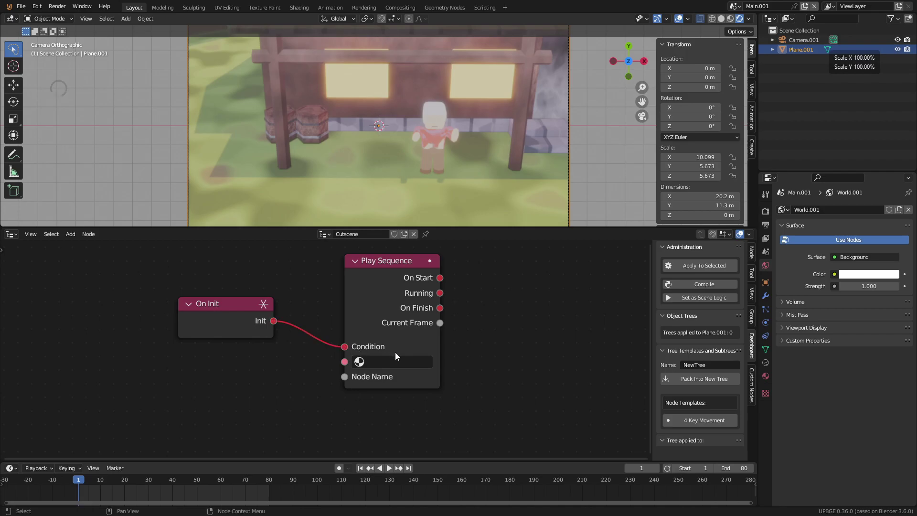
# Set Play Sequence to CutScene's Image Texture at 24 FPS and begin editing the end frame.
pyautogui.scroll(-2, 394, 351)
pyautogui.click(356, 360)
pyautogui.write('cut')
pyautogui.click(365, 375)
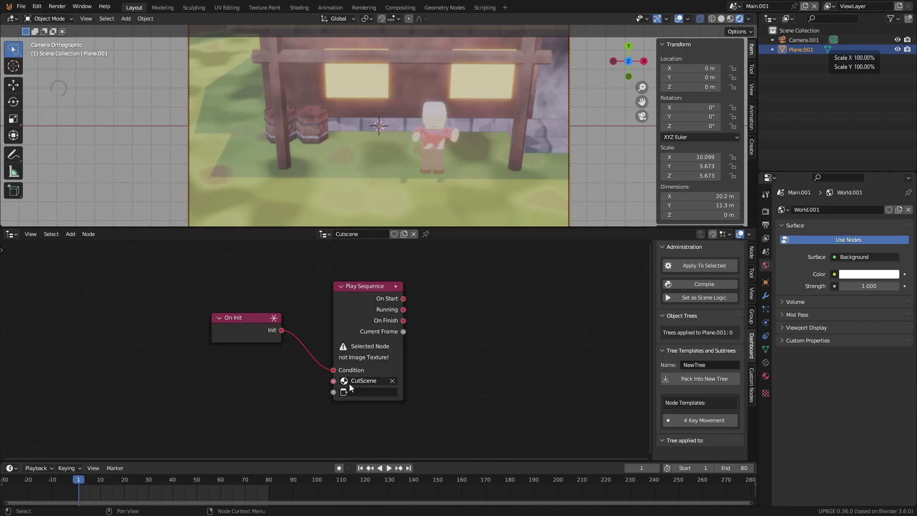
pyautogui.click(370, 391)
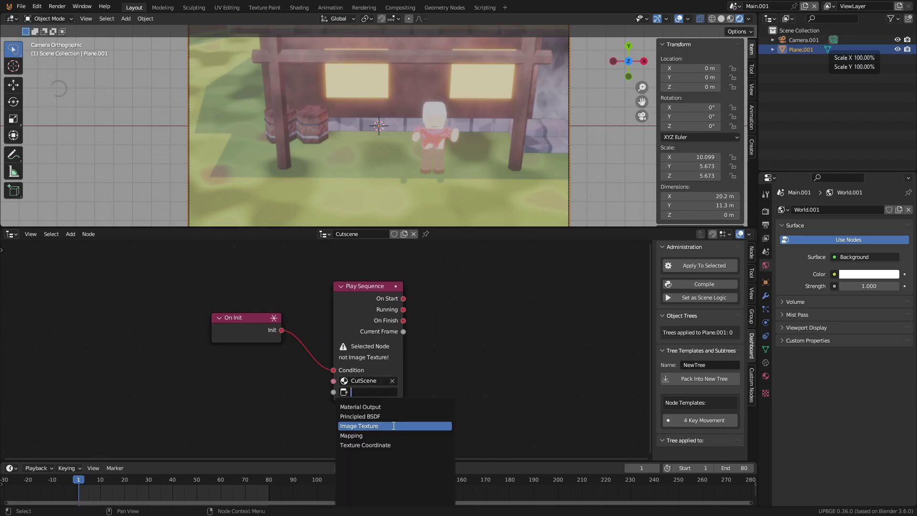
pyautogui.click(392, 425)
pyautogui.scroll(2, 383, 423)
pyautogui.moveTo(384, 424); pyautogui.dragTo(389, 384, button='middle')
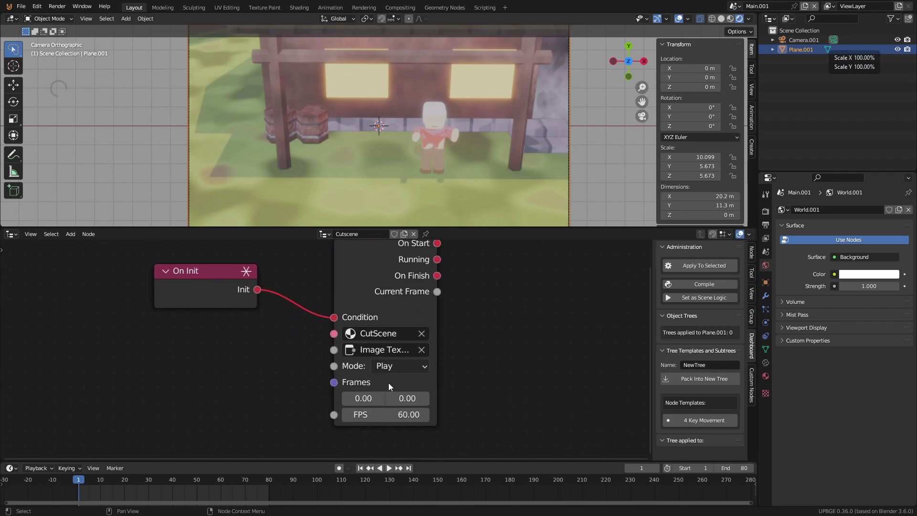
pyautogui.click(396, 414)
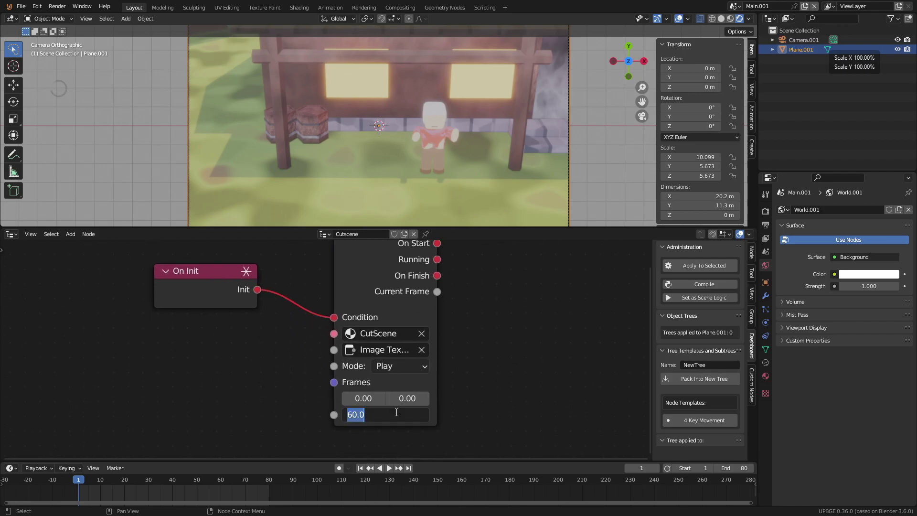
pyautogui.press('Return')
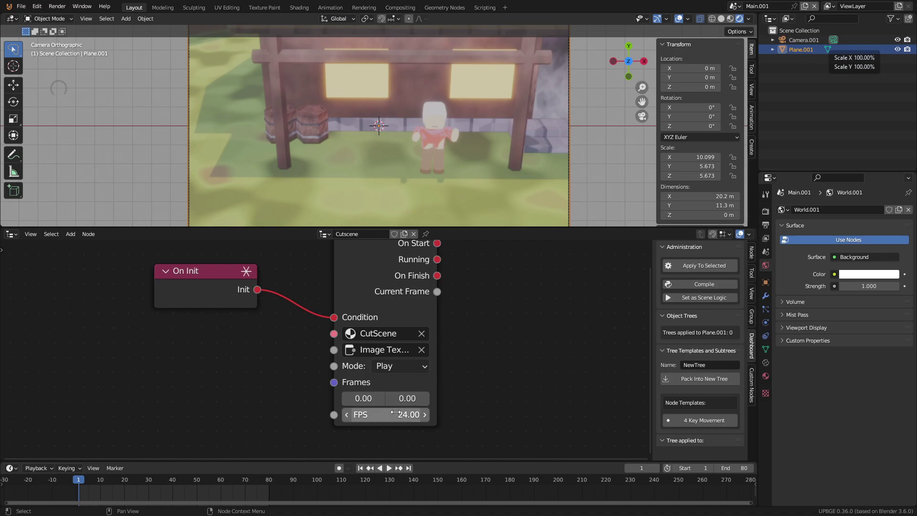
pyautogui.click(394, 392)
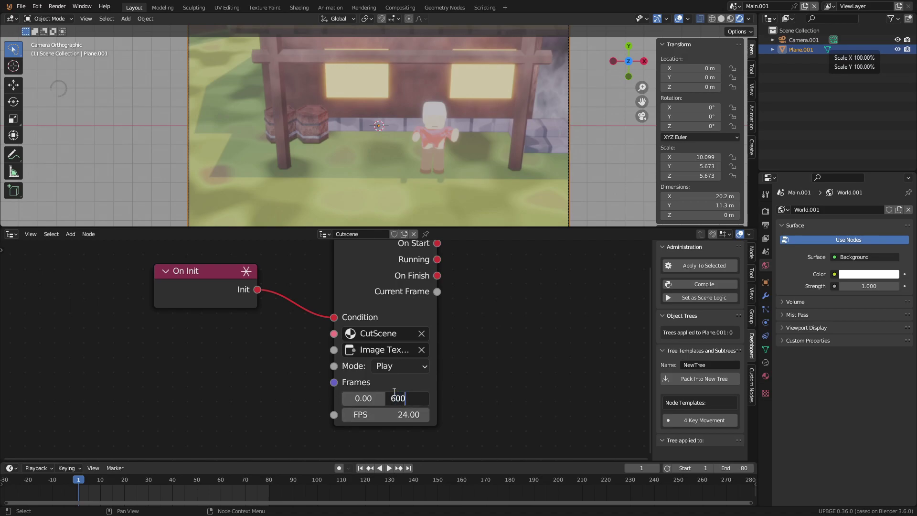
# Set end frame 600 and add a Set Scene node linked from On Finish.
pyautogui.press('Return')
pyautogui.scroll(-1, 394, 391)
pyautogui.hotkey('shift', 'a')
pyautogui.moveTo(387, 375)
pyautogui.click(468, 456)
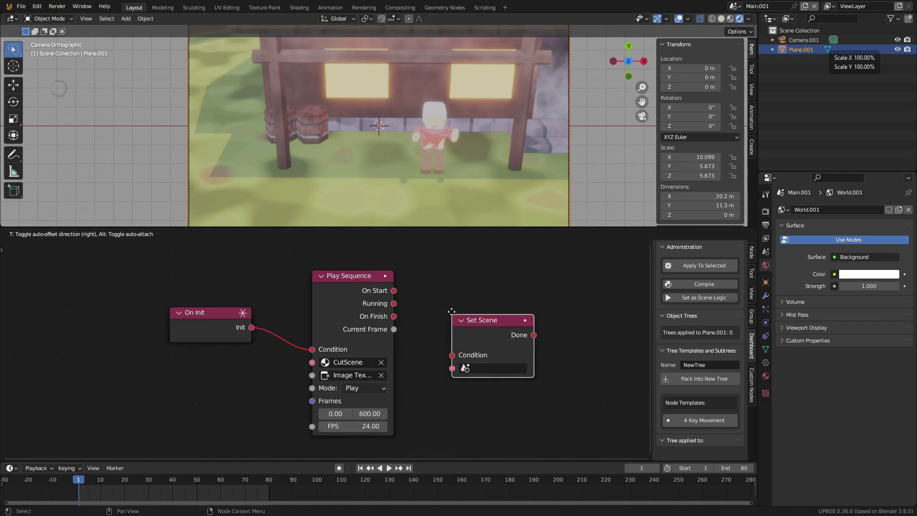
pyautogui.click(440, 272)
pyautogui.moveTo(393, 317); pyautogui.dragTo(441, 316)
# Set the Set Scene node's target scene to Main.
pyautogui.click(470, 330)
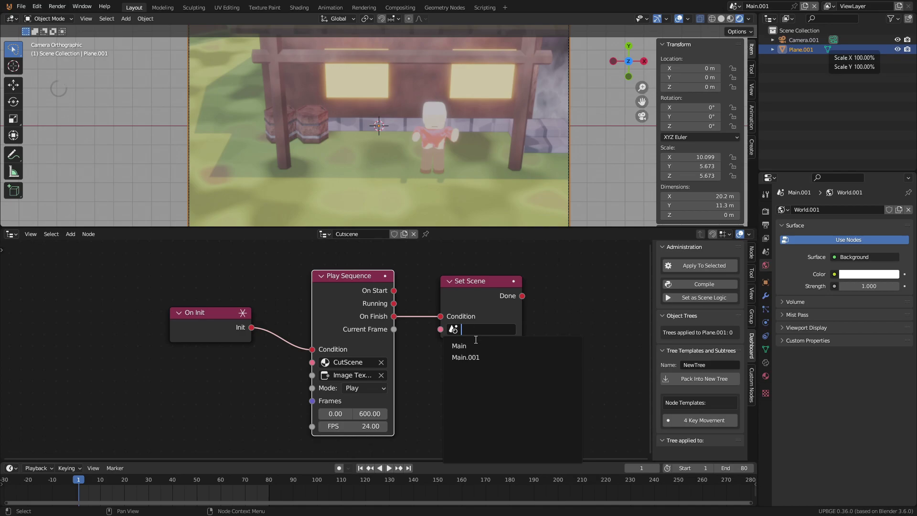
pyautogui.click(491, 346)
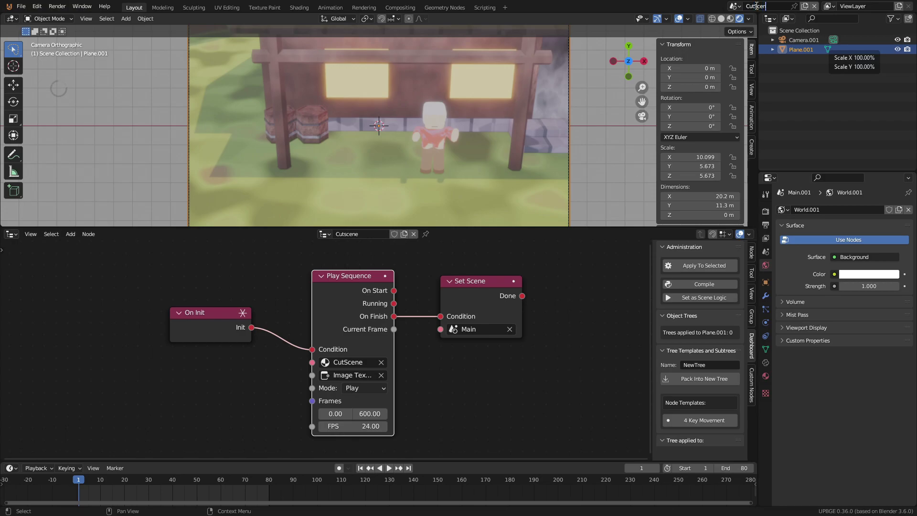
pyautogui.click(478, 329)
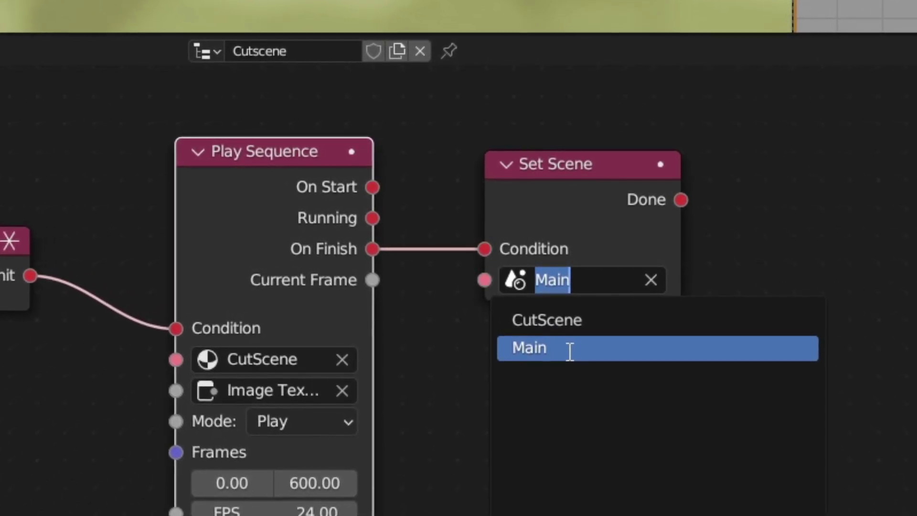
pyautogui.click(570, 348)
# Shift the node tree into view and stop the running game.
pyautogui.scroll(-2, 147, 287)
pyautogui.moveTo(147, 286)
pyautogui.mouseDown(button='middle')
pyautogui.moveTo(264, 279)
pyautogui.moveTo(95, 277)
pyautogui.mouseUp(button='middle')
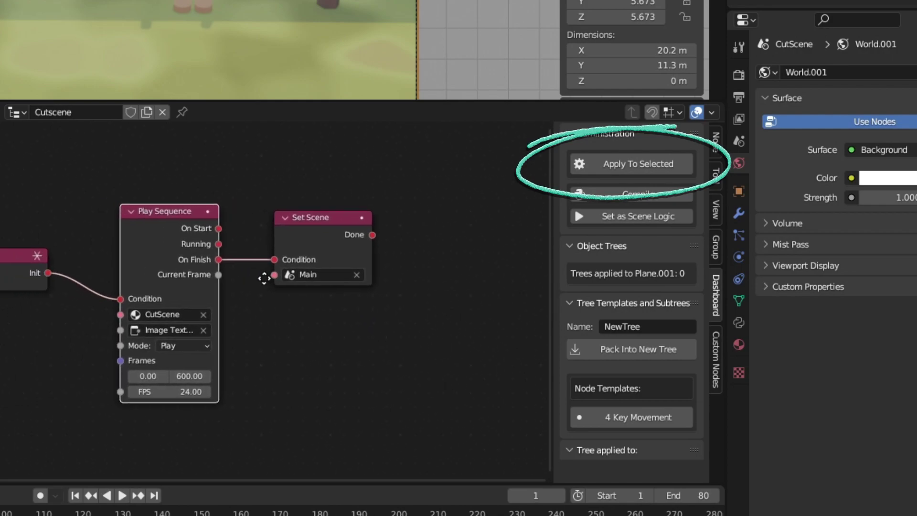
pyautogui.scroll(2, 264, 279)
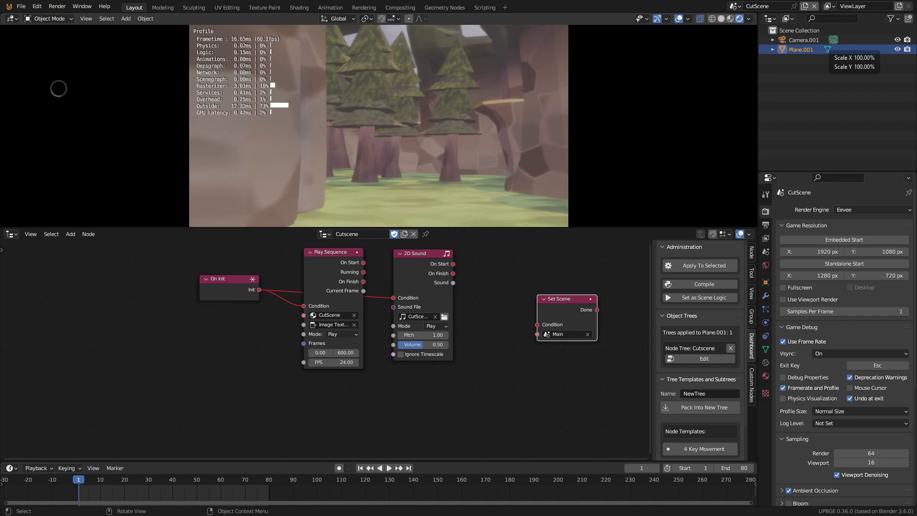
pyautogui.press('Escape')
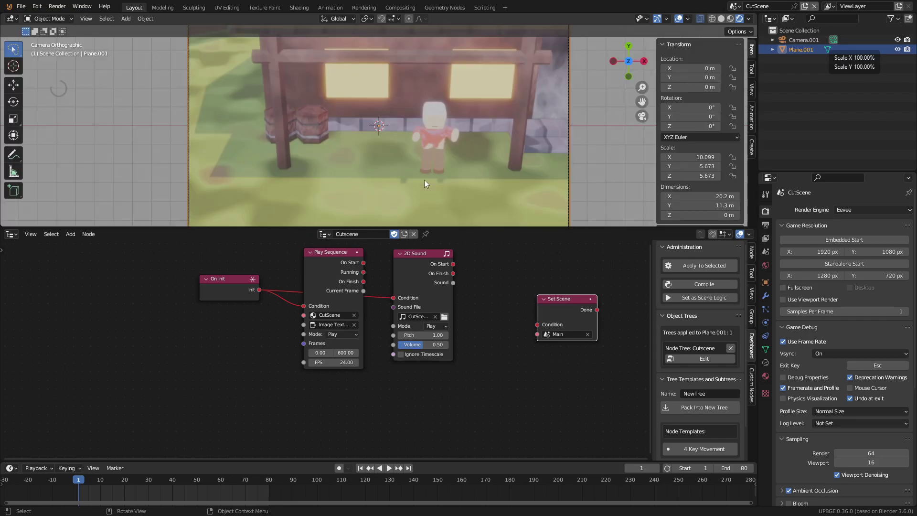
# Undo the last node changes and link On Init's Init to the 2D Sound's Condition.
pyautogui.click(452, 270)
pyautogui.hotkey('ctrl', 'z')
pyautogui.hotkey('ctrl', 'z')
pyautogui.hotkey('ctrl', 'z')
pyautogui.hotkey('ctrl', 'z')
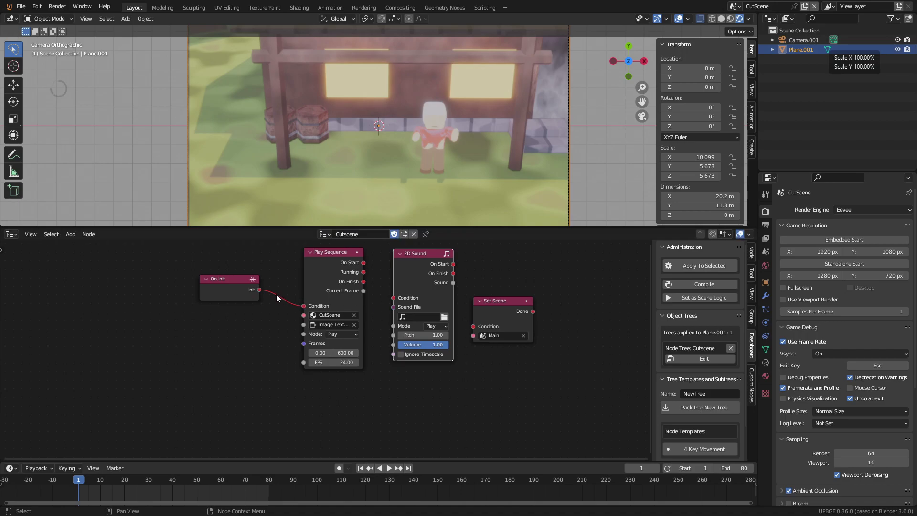
pyautogui.moveTo(258, 290); pyautogui.dragTo(397, 297)
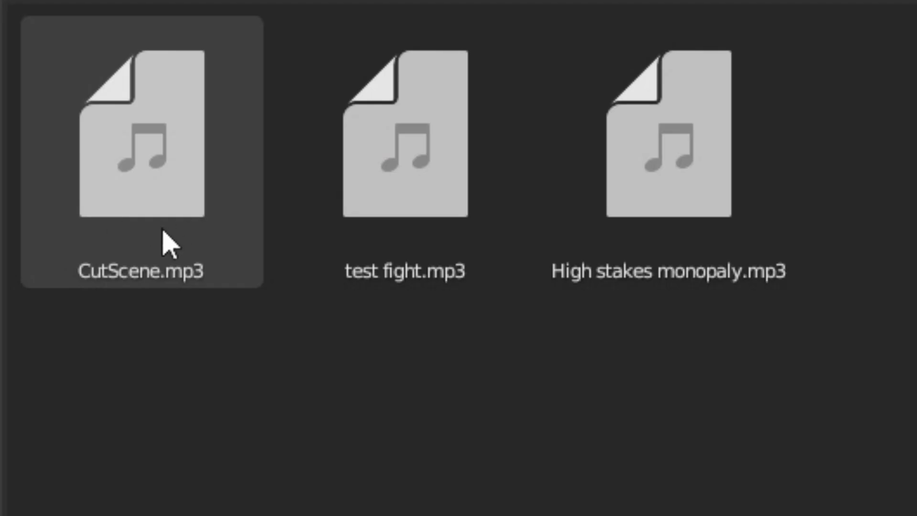
# Load CutScene.mp3 and assign the CutScene sound to the 2D Sound node.
pyautogui.click(164, 233)
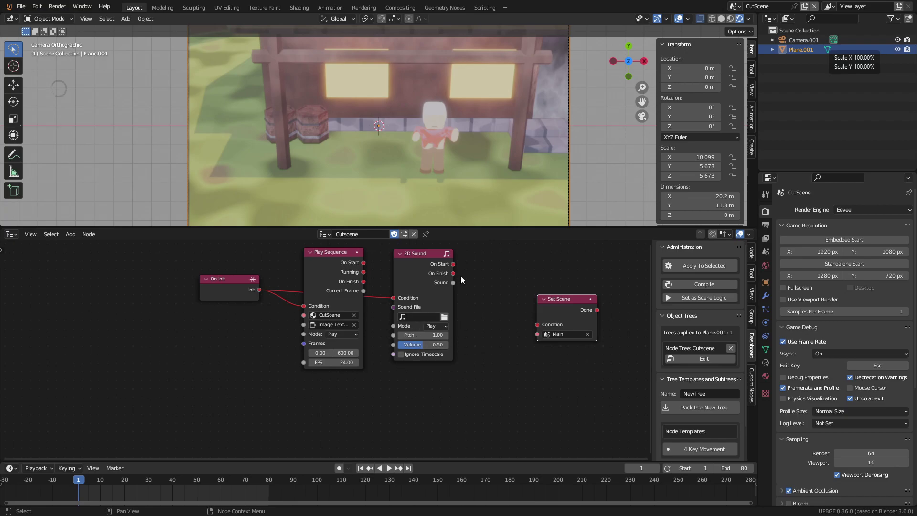
pyautogui.click(433, 318)
pyautogui.click(435, 331)
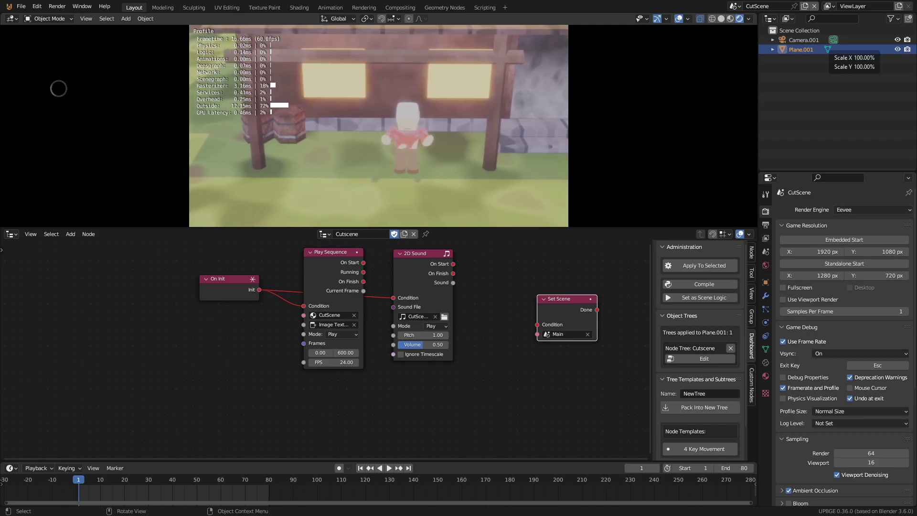
# Stop the game, link 2D Sound's On Finish to Set Scene, and run the game again.
pyautogui.press('Escape')
pyautogui.moveTo(454, 273); pyautogui.dragTo(503, 267)
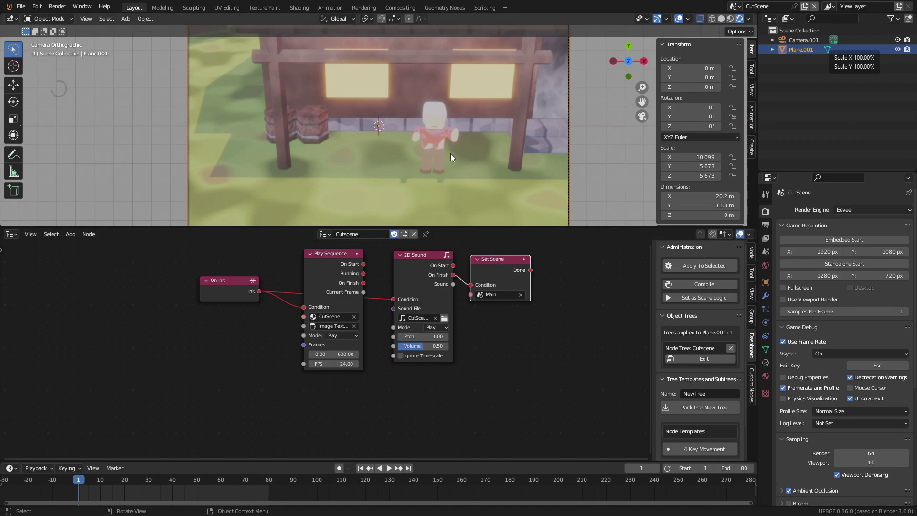
pyautogui.press('p')
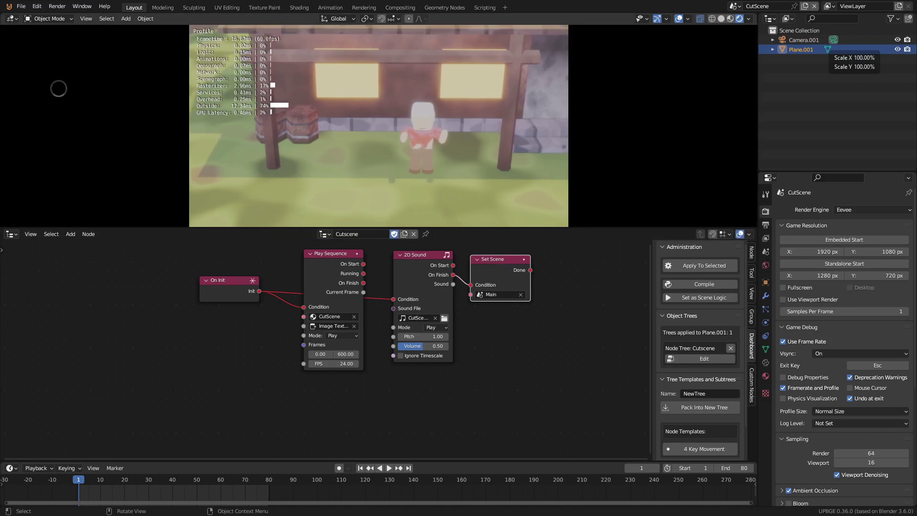